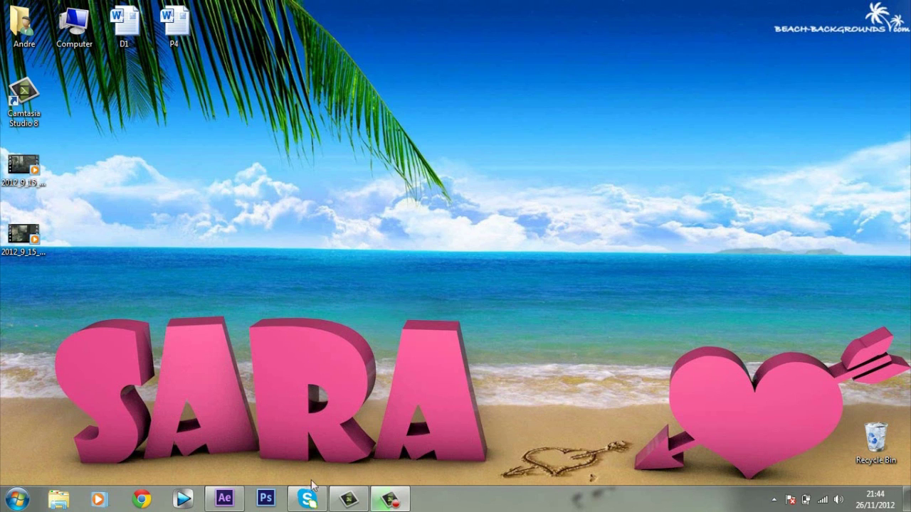
# Restore the After Effects window from the Windows taskbar
pyautogui.click(224, 498)
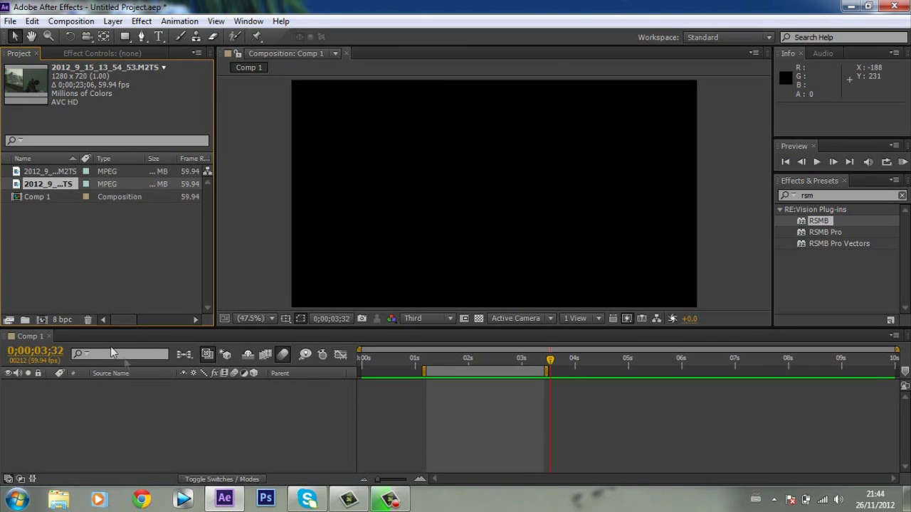
# Create Comp 2 at 1280×720, 59.94 fps, with a 0;01;10;00 duration
pyautogui.click(354, 403)
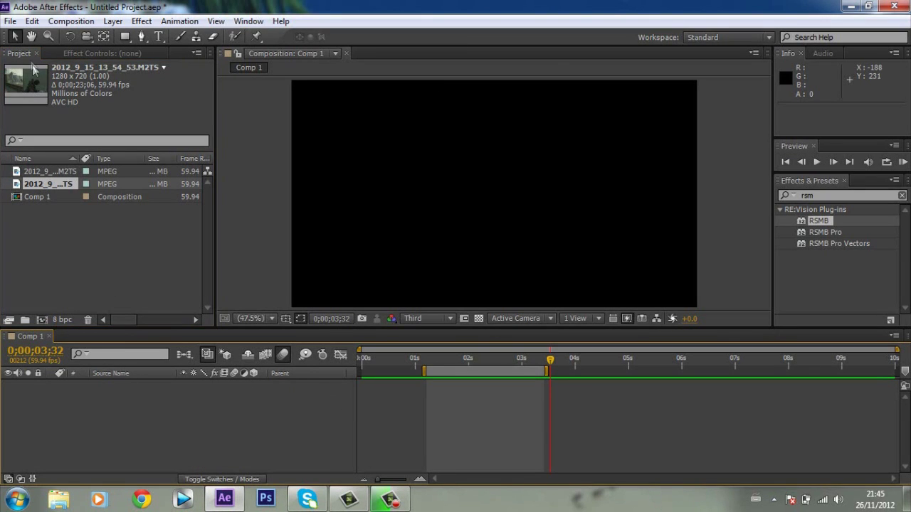
pyautogui.click(79, 21)
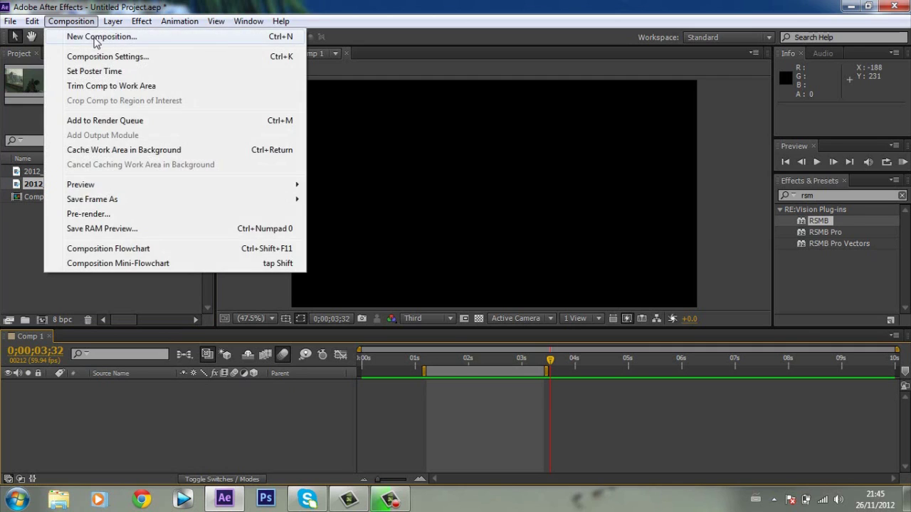
pyautogui.click(98, 36)
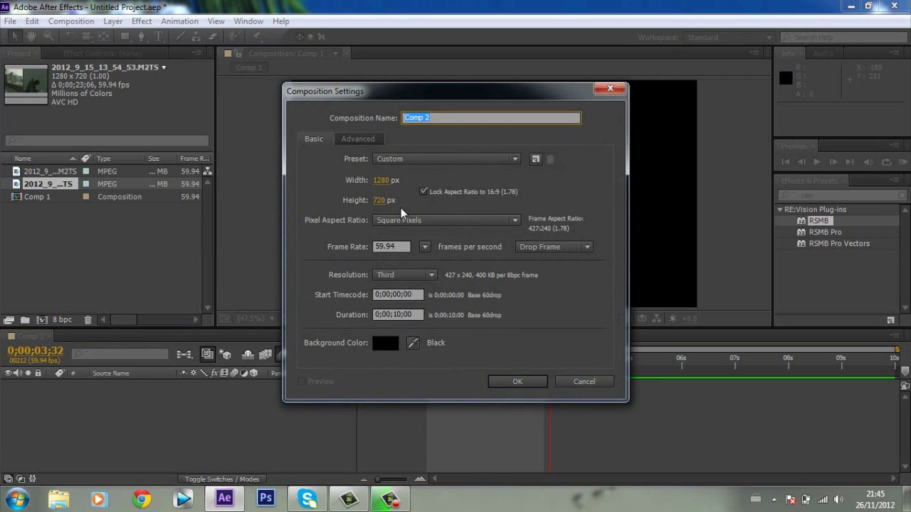
pyautogui.click(396, 314)
pyautogui.doubleClick(398, 314)
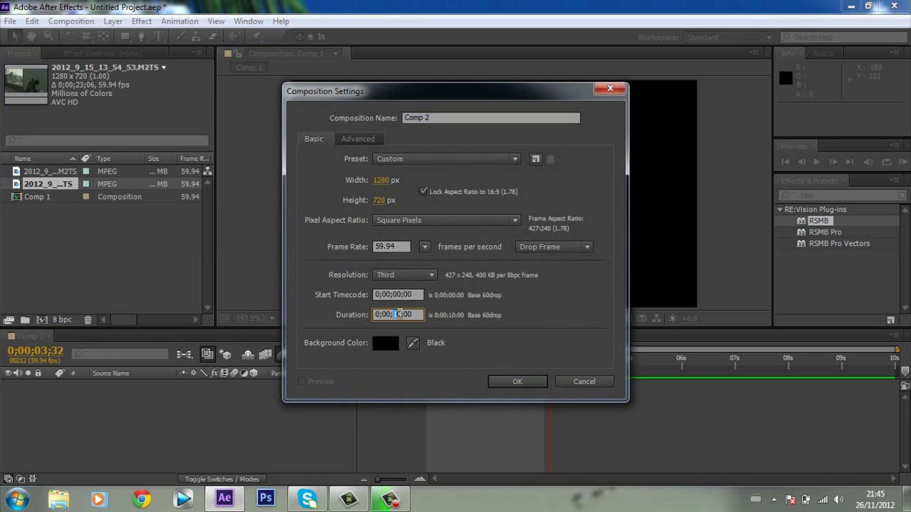
pyautogui.click(387, 314)
pyautogui.write('1')
pyautogui.press('Return')
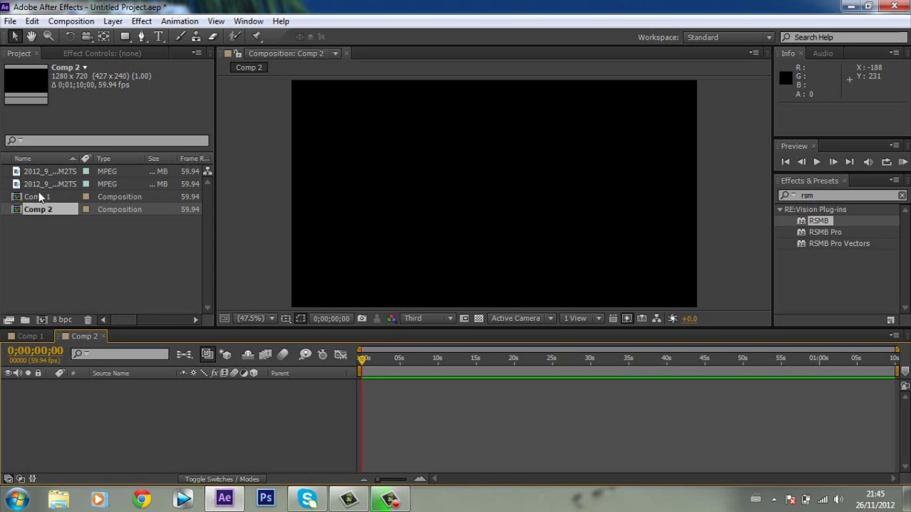
# Add both M2TS clips to Comp 2 and start the top 3.M2TS layer around 0;00;28;34
pyautogui.click(35, 182)
pyautogui.moveTo(37, 172); pyautogui.dragTo(331, 398)
pyautogui.moveTo(363, 359); pyautogui.dragTo(417, 375)
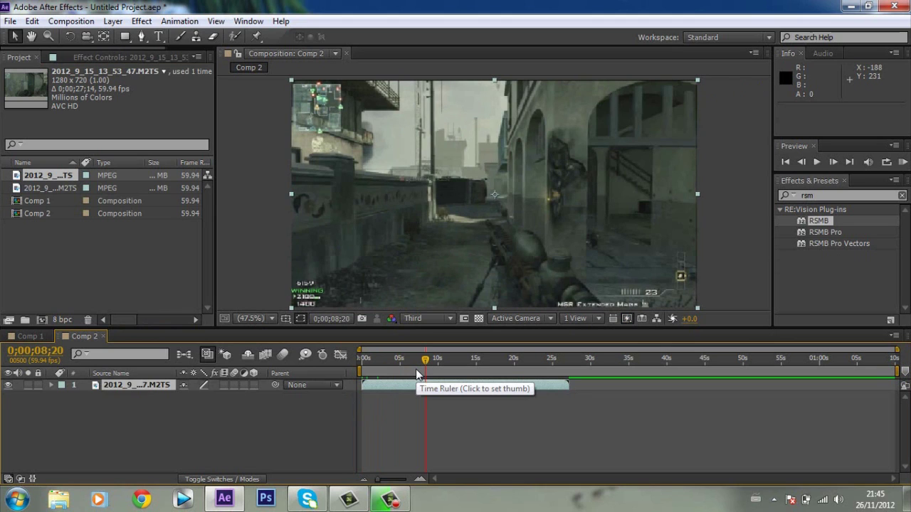
pyautogui.click(57, 188)
pyautogui.moveTo(57, 187); pyautogui.dragTo(374, 416)
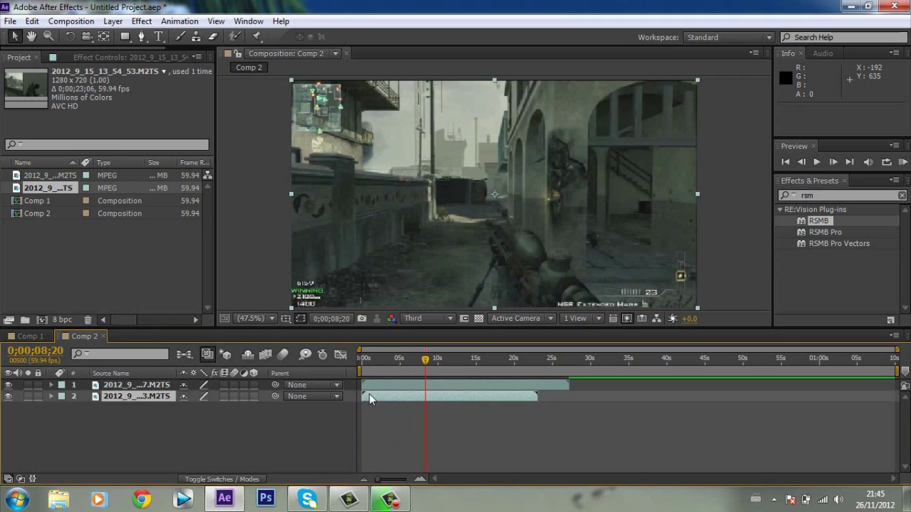
pyautogui.moveTo(129, 403); pyautogui.dragTo(129, 386)
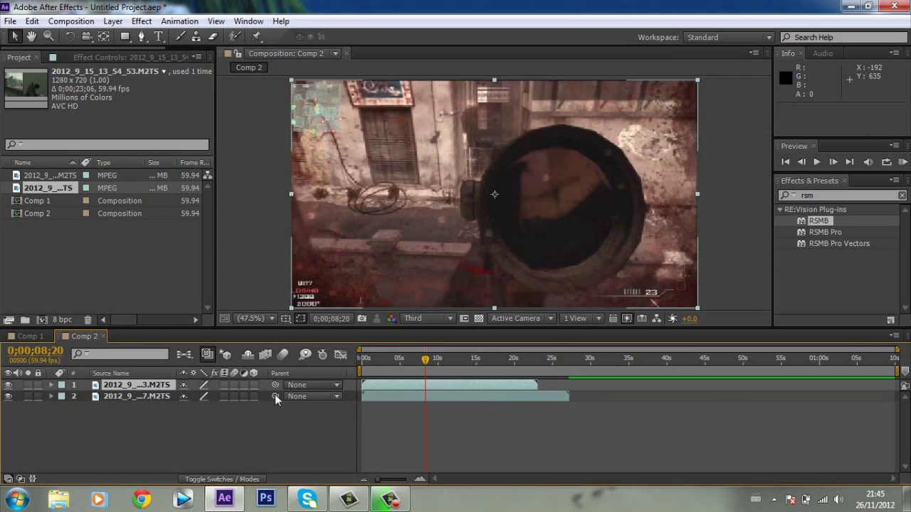
pyautogui.moveTo(376, 388); pyautogui.dragTo(626, 387)
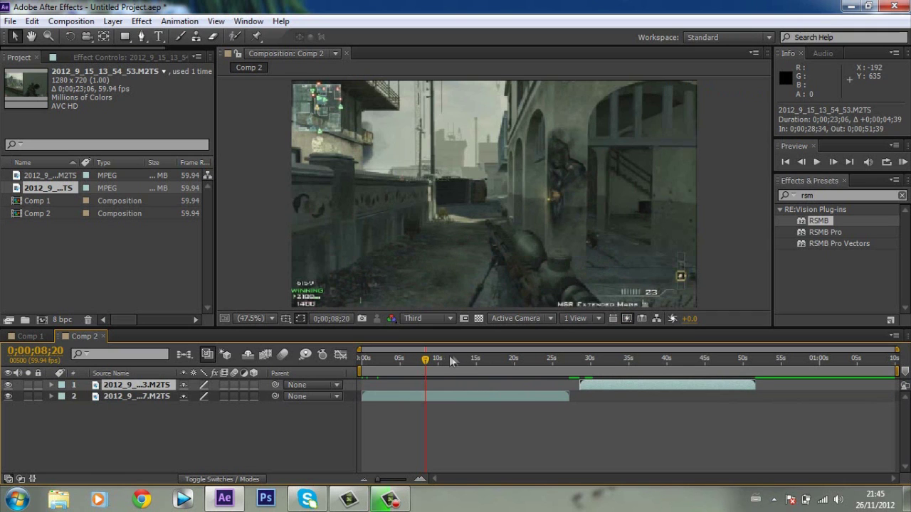
# Slide the top 3.M2TS layer to start at 0;00;23;13, overlapping the lower clip's end
pyautogui.moveTo(427, 360); pyautogui.dragTo(487, 362)
pyautogui.hotkey('ctrl', 'Down')
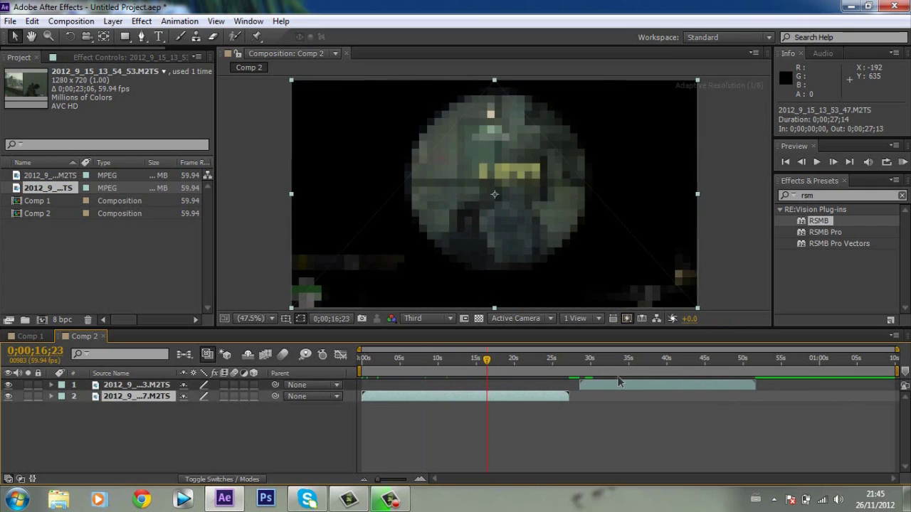
pyautogui.moveTo(615, 382); pyautogui.dragTo(584, 387)
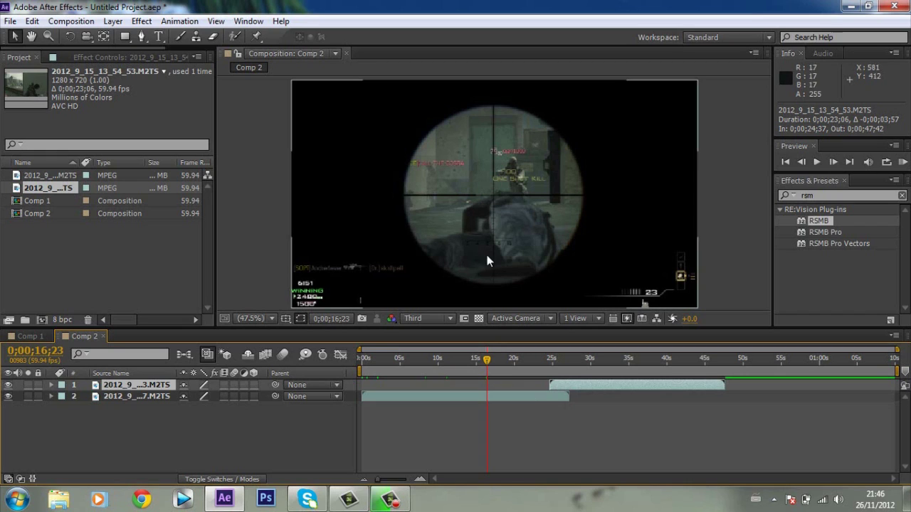
pyautogui.moveTo(570, 390); pyautogui.dragTo(607, 388)
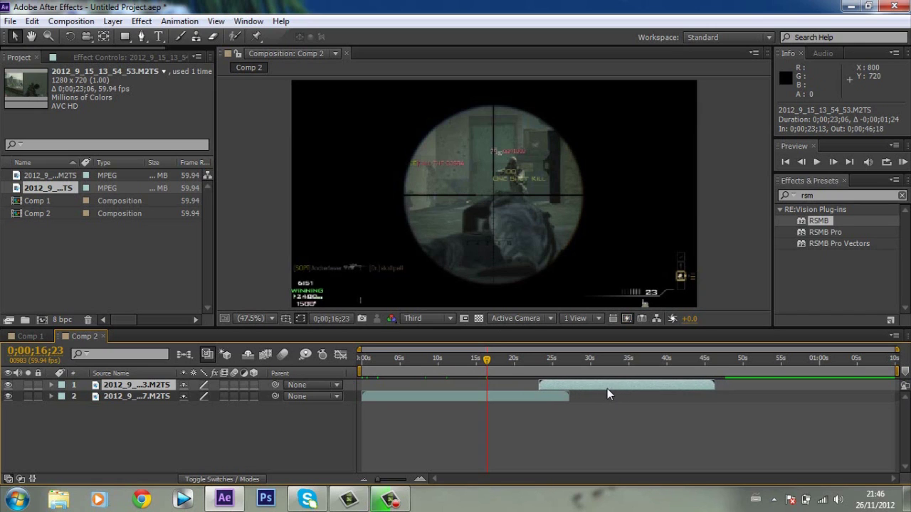
pyautogui.moveTo(488, 360); pyautogui.dragTo(536, 382)
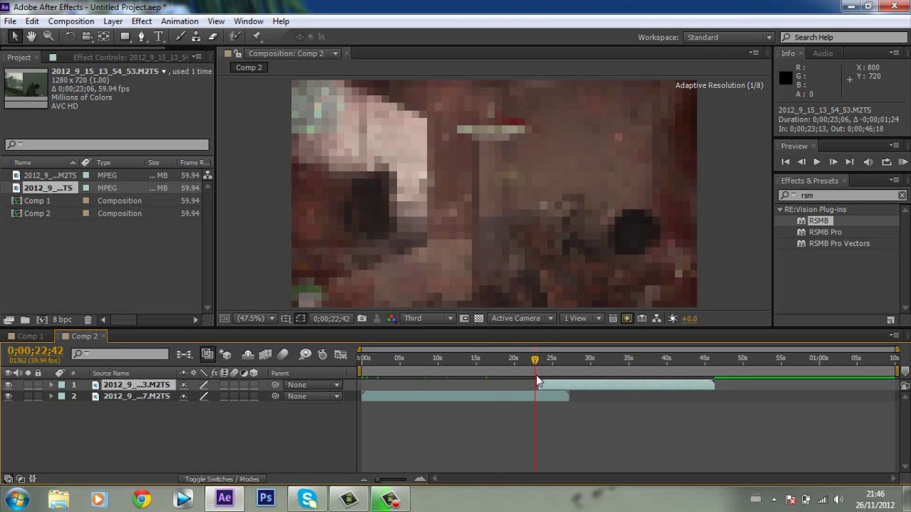
pyautogui.moveTo(537, 378); pyautogui.dragTo(568, 398)
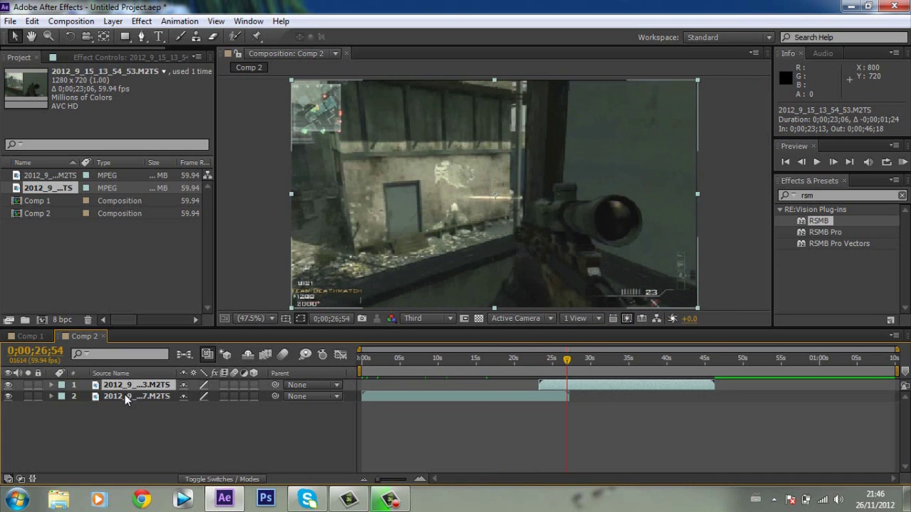
# Keyframe the top layer's Position so it slides in from x 1992 to 640
pyautogui.press('p')
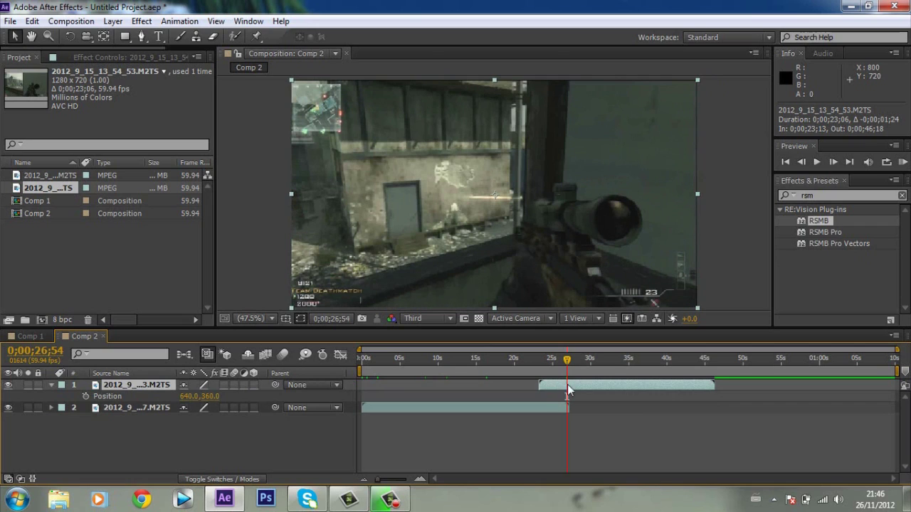
pyautogui.click(85, 396)
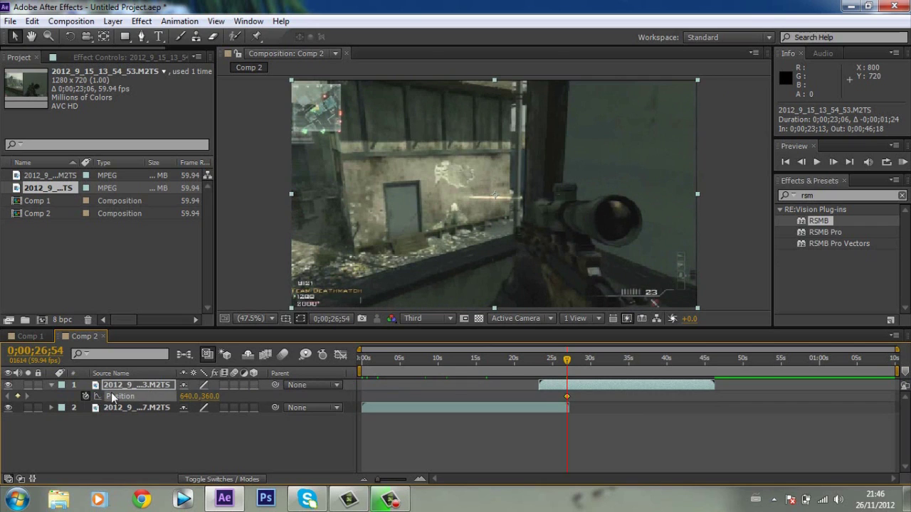
pyautogui.moveTo(567, 361); pyautogui.dragTo(539, 364)
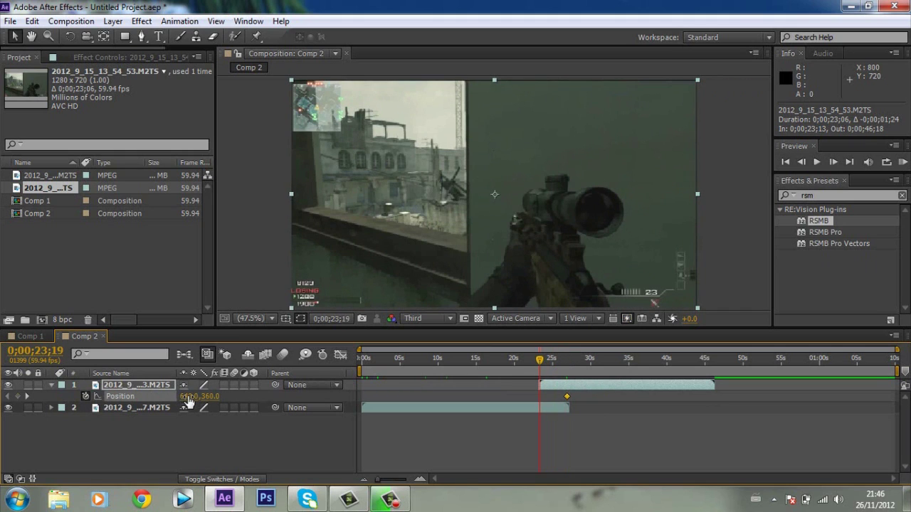
pyautogui.moveTo(188, 402); pyautogui.dragTo(575, 397)
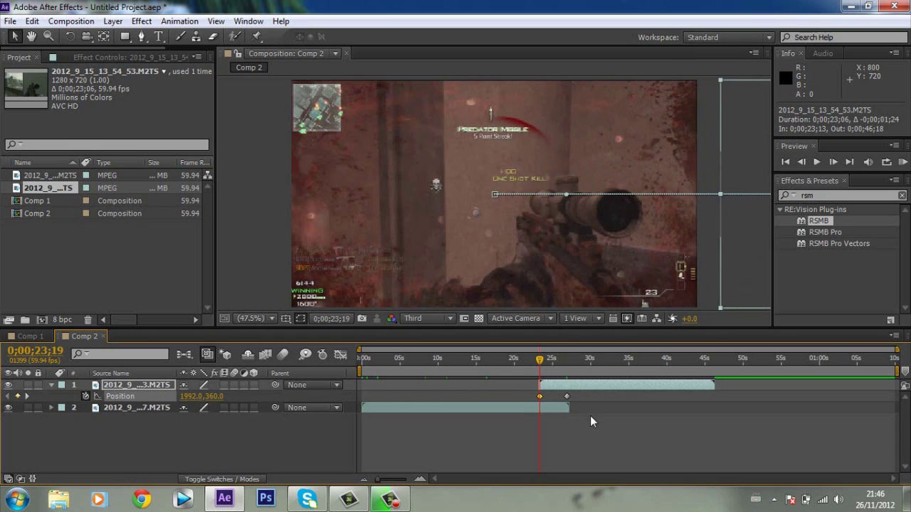
# Set the work area from 0;00;19;59 to 0;00;30;30
pyautogui.click(619, 403)
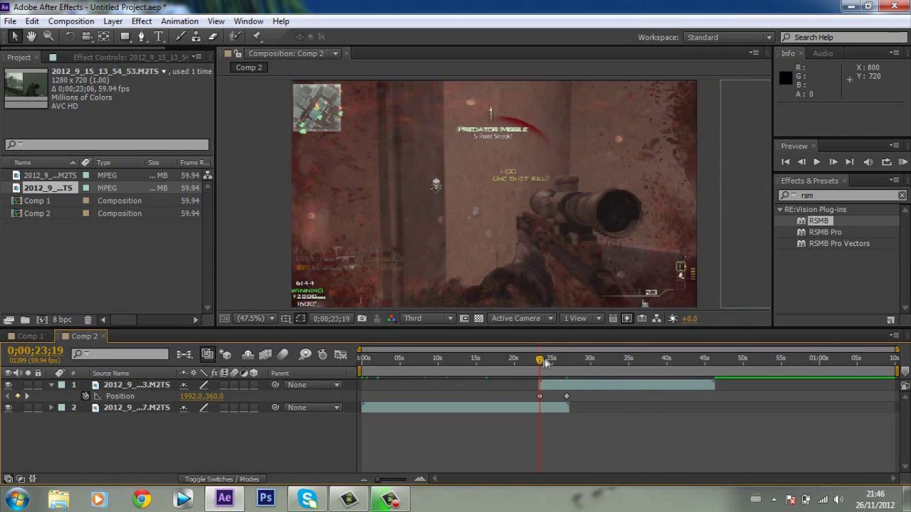
pyautogui.moveTo(527, 366); pyautogui.dragTo(595, 365)
pyautogui.press('b')
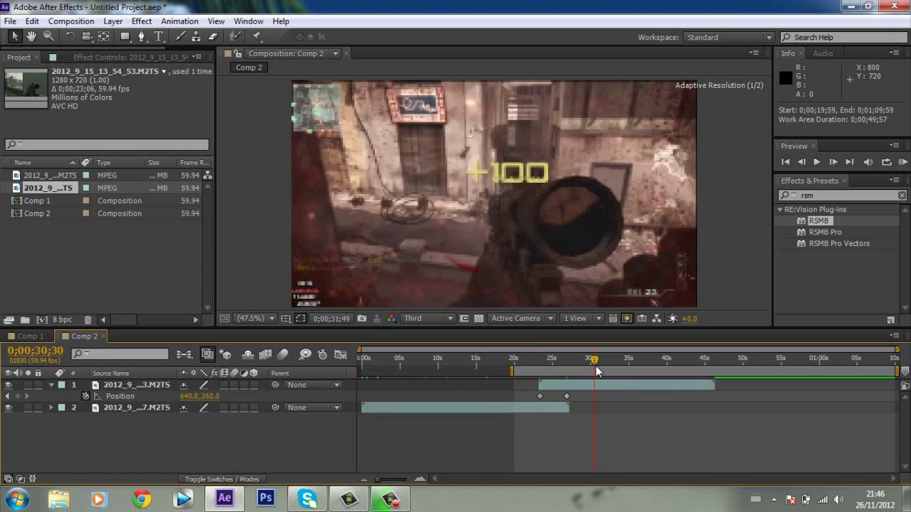
pyautogui.press('n')
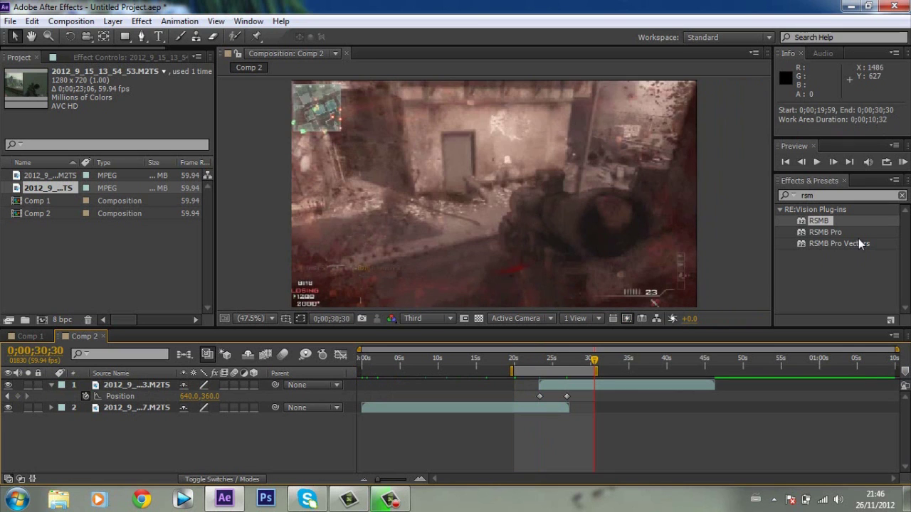
# RAM-preview all 632 work-area frames of the slide transition at 59.94 fps
pyautogui.click(903, 162)
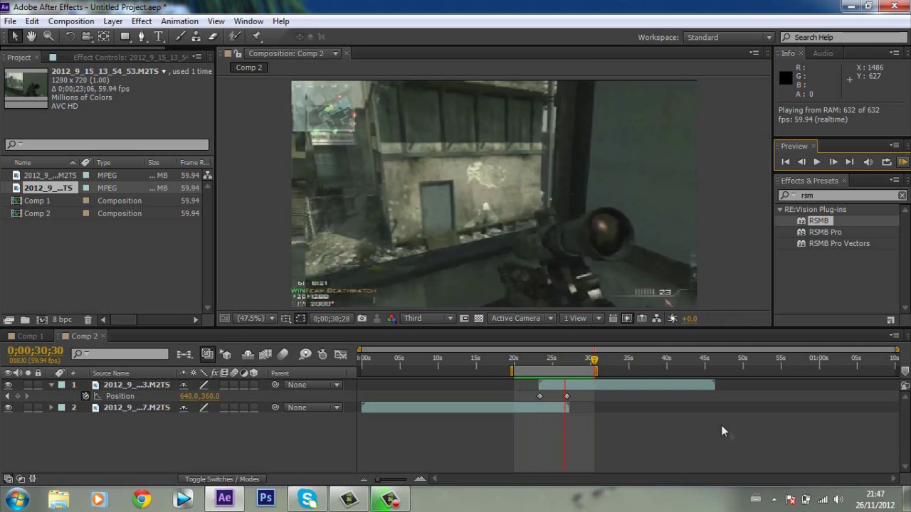
# Move the first Position keyframe later so the slide plays faster
pyautogui.click(544, 363)
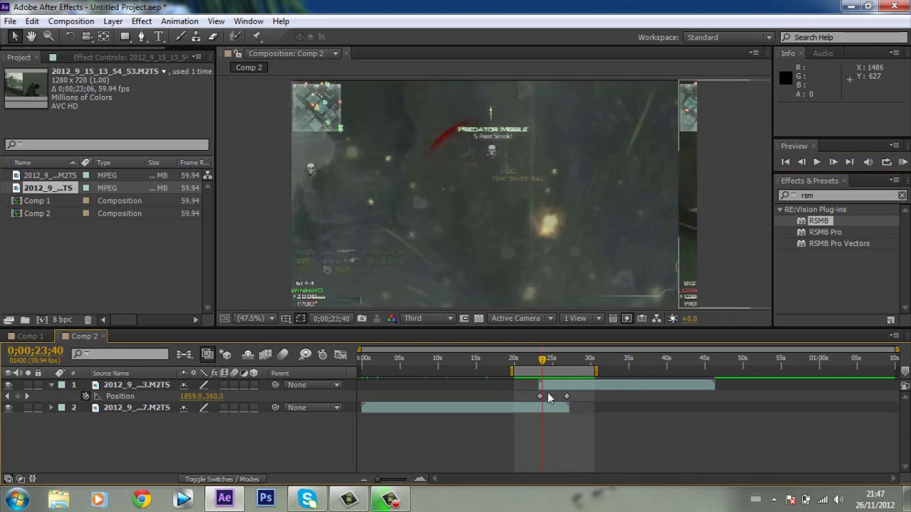
pyautogui.moveTo(541, 397); pyautogui.dragTo(550, 400)
pyautogui.click(547, 385)
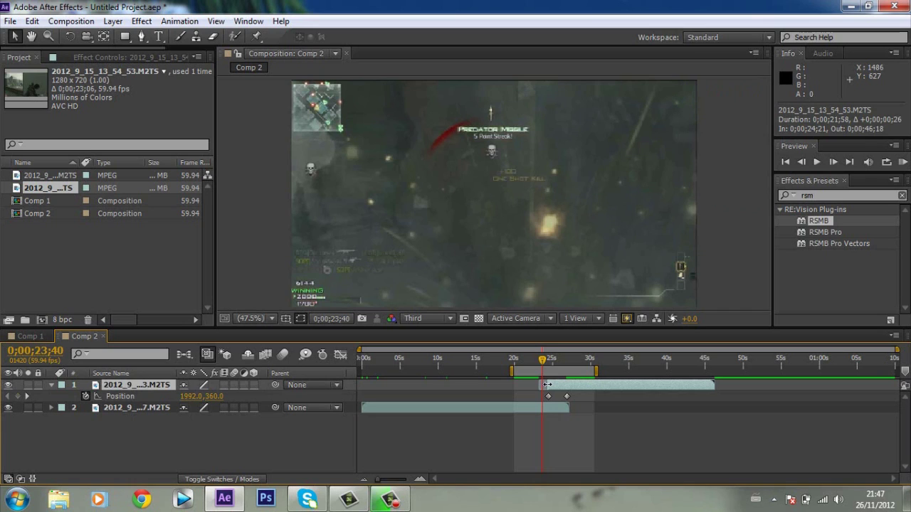
pyautogui.moveTo(549, 396); pyautogui.dragTo(554, 397)
pyautogui.click(554, 386)
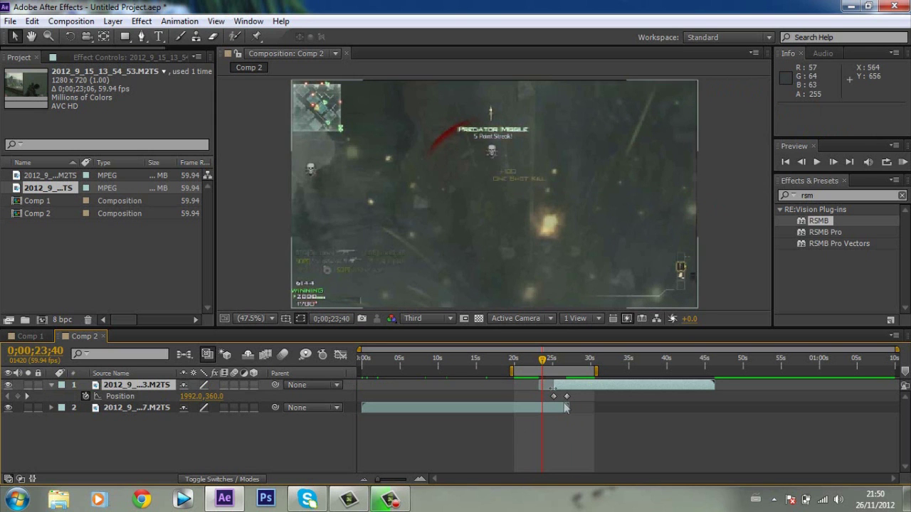
# Scrub and RAM-preview the quicker slide, checking frames around 0;00;25;20
pyautogui.moveTo(543, 361)
pyautogui.mouseDown()
pyautogui.moveTo(570, 372)
pyautogui.moveTo(538, 371)
pyautogui.moveTo(543, 377)
pyautogui.mouseUp()
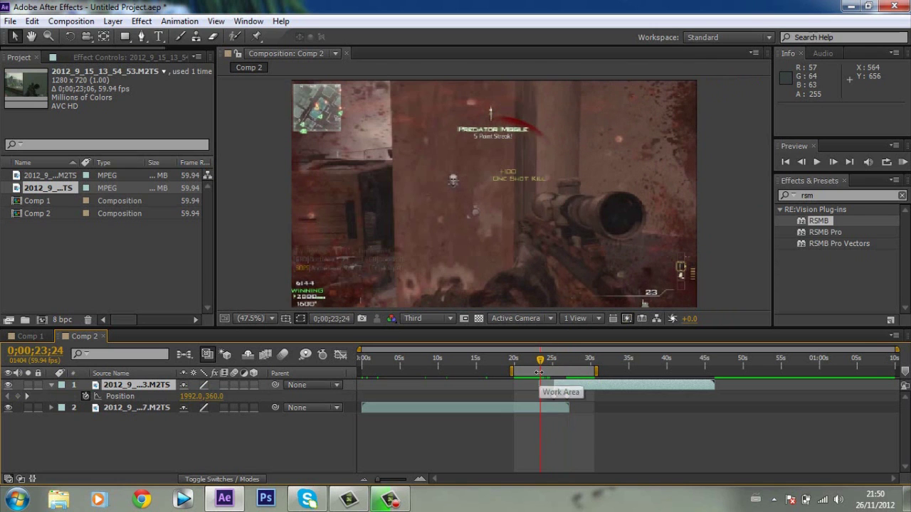
pyautogui.press('KP_0')
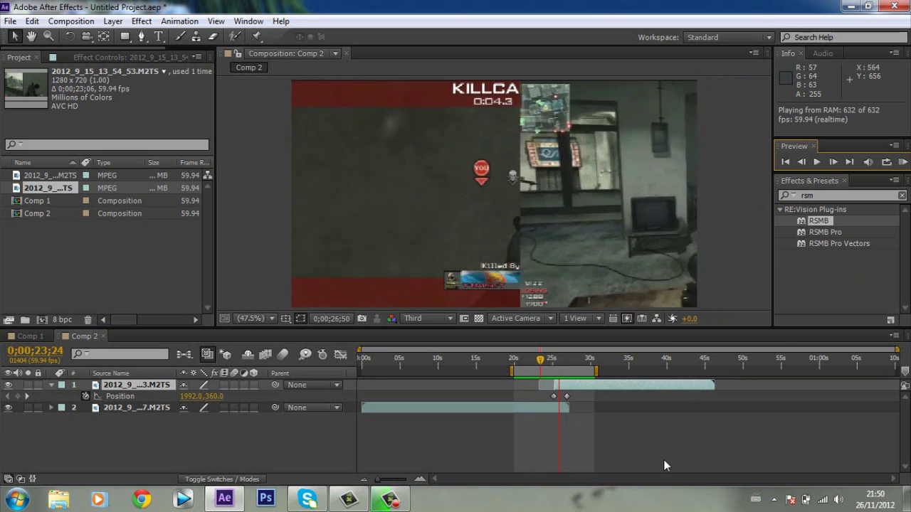
pyautogui.press('space')
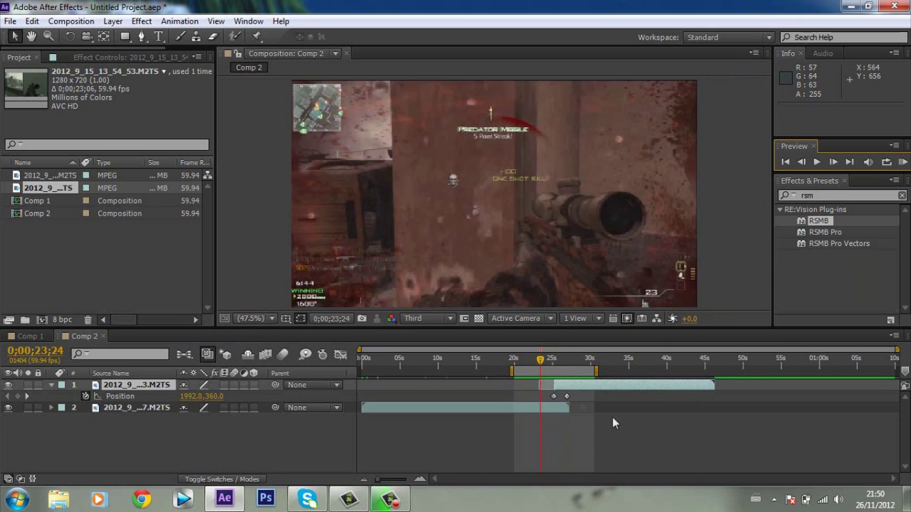
pyautogui.moveTo(540, 366); pyautogui.dragTo(559, 378)
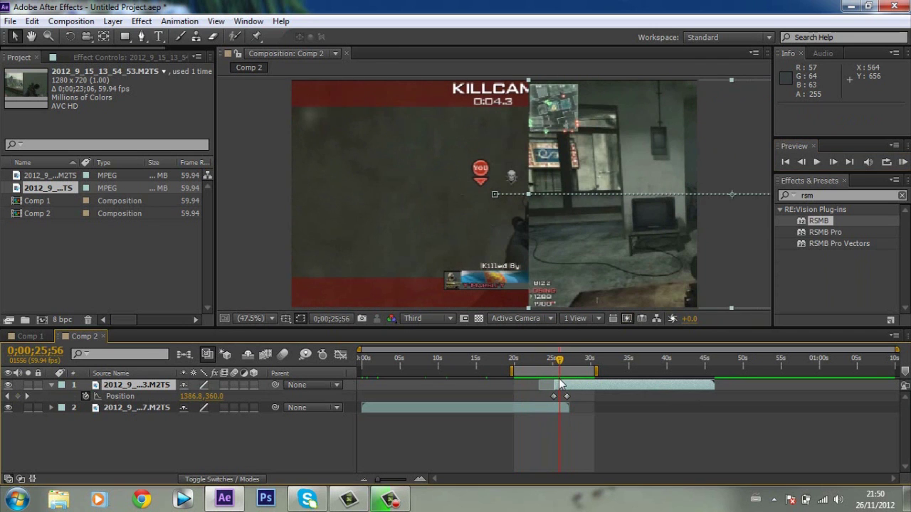
# Enable comp and layer motion blur and apply RSMB to the top 3.M2TS layer
pyautogui.click(285, 358)
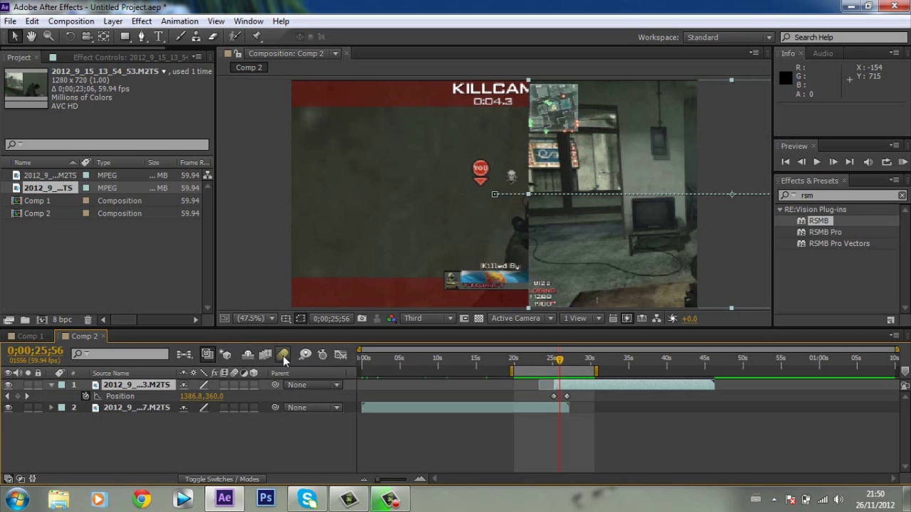
pyautogui.click(234, 385)
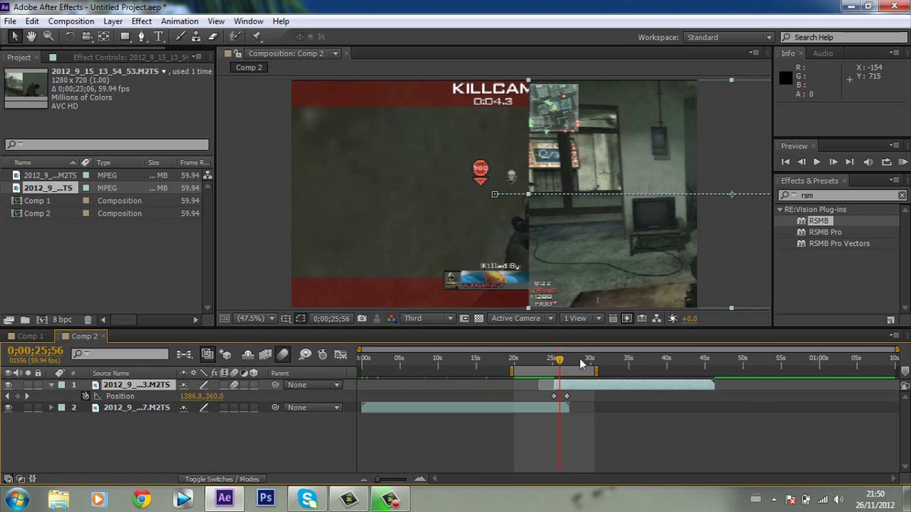
pyautogui.moveTo(558, 365); pyautogui.dragTo(561, 362)
pyautogui.moveTo(822, 222); pyautogui.dragTo(571, 390)
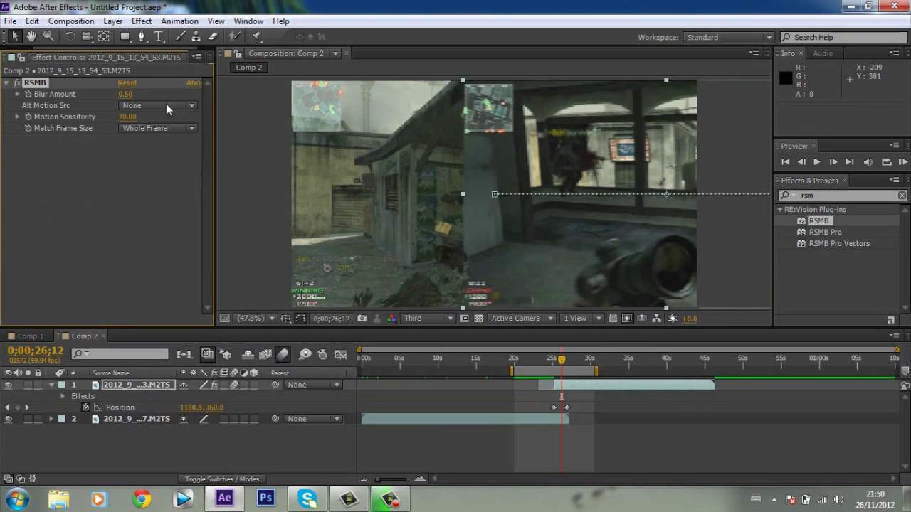
# Set RSMB Blur Amount to 0.70 and RAM-preview the blurred slide transition
pyautogui.moveTo(132, 95); pyautogui.dragTo(114, 101)
pyautogui.moveTo(562, 365)
pyautogui.mouseDown()
pyautogui.moveTo(545, 366)
pyautogui.moveTo(581, 375)
pyautogui.moveTo(542, 378)
pyautogui.moveTo(556, 369)
pyautogui.mouseUp()
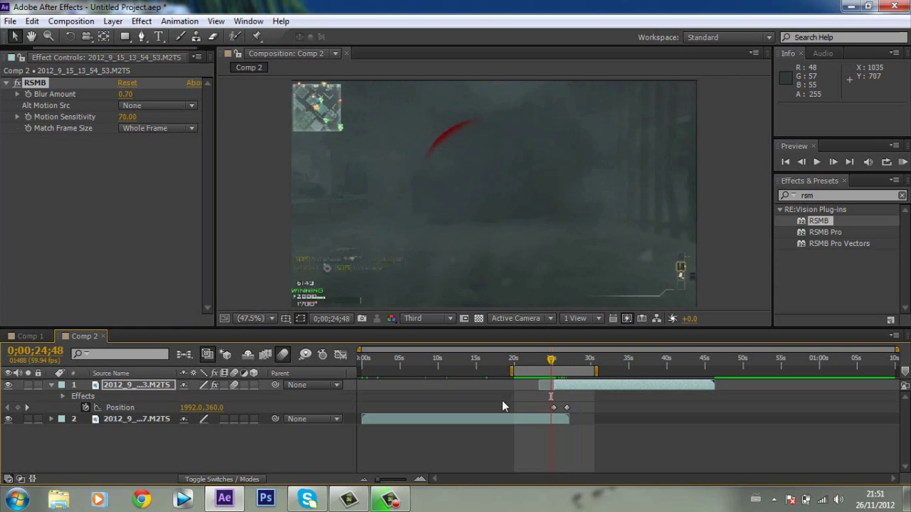
pyautogui.click(902, 162)
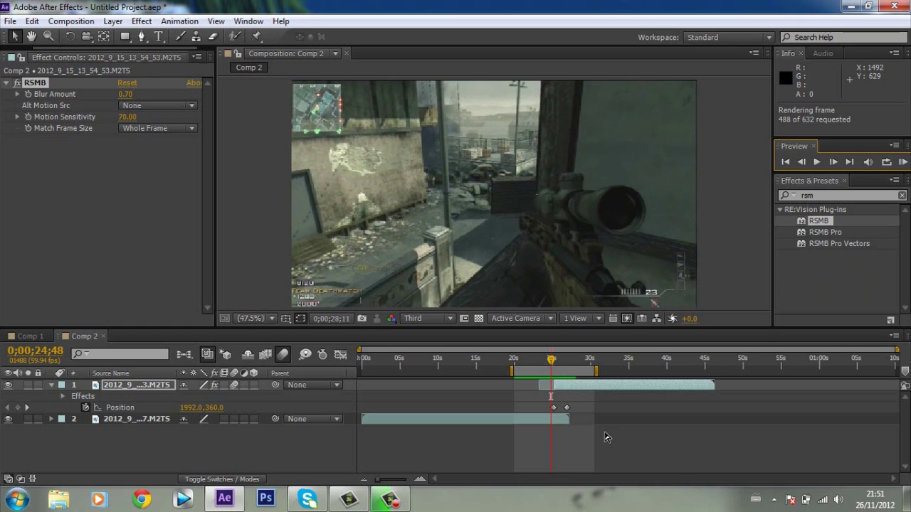
pyautogui.click(659, 451)
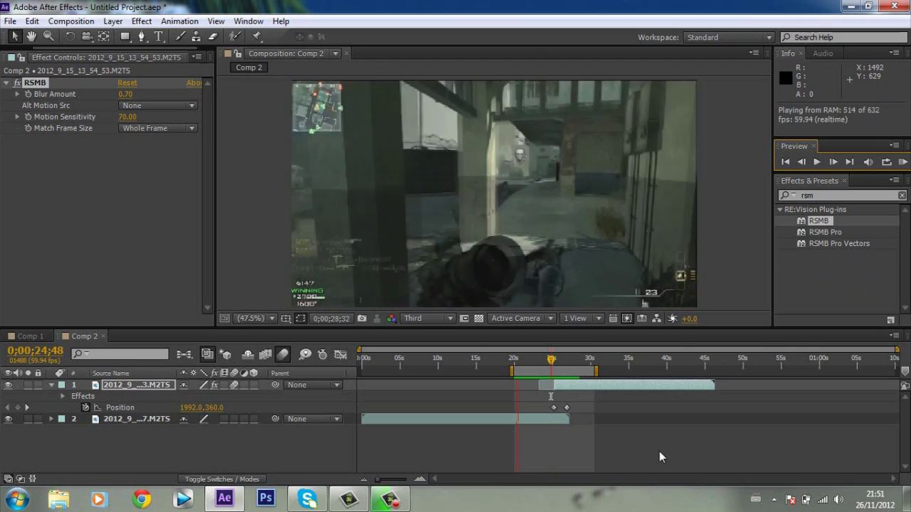